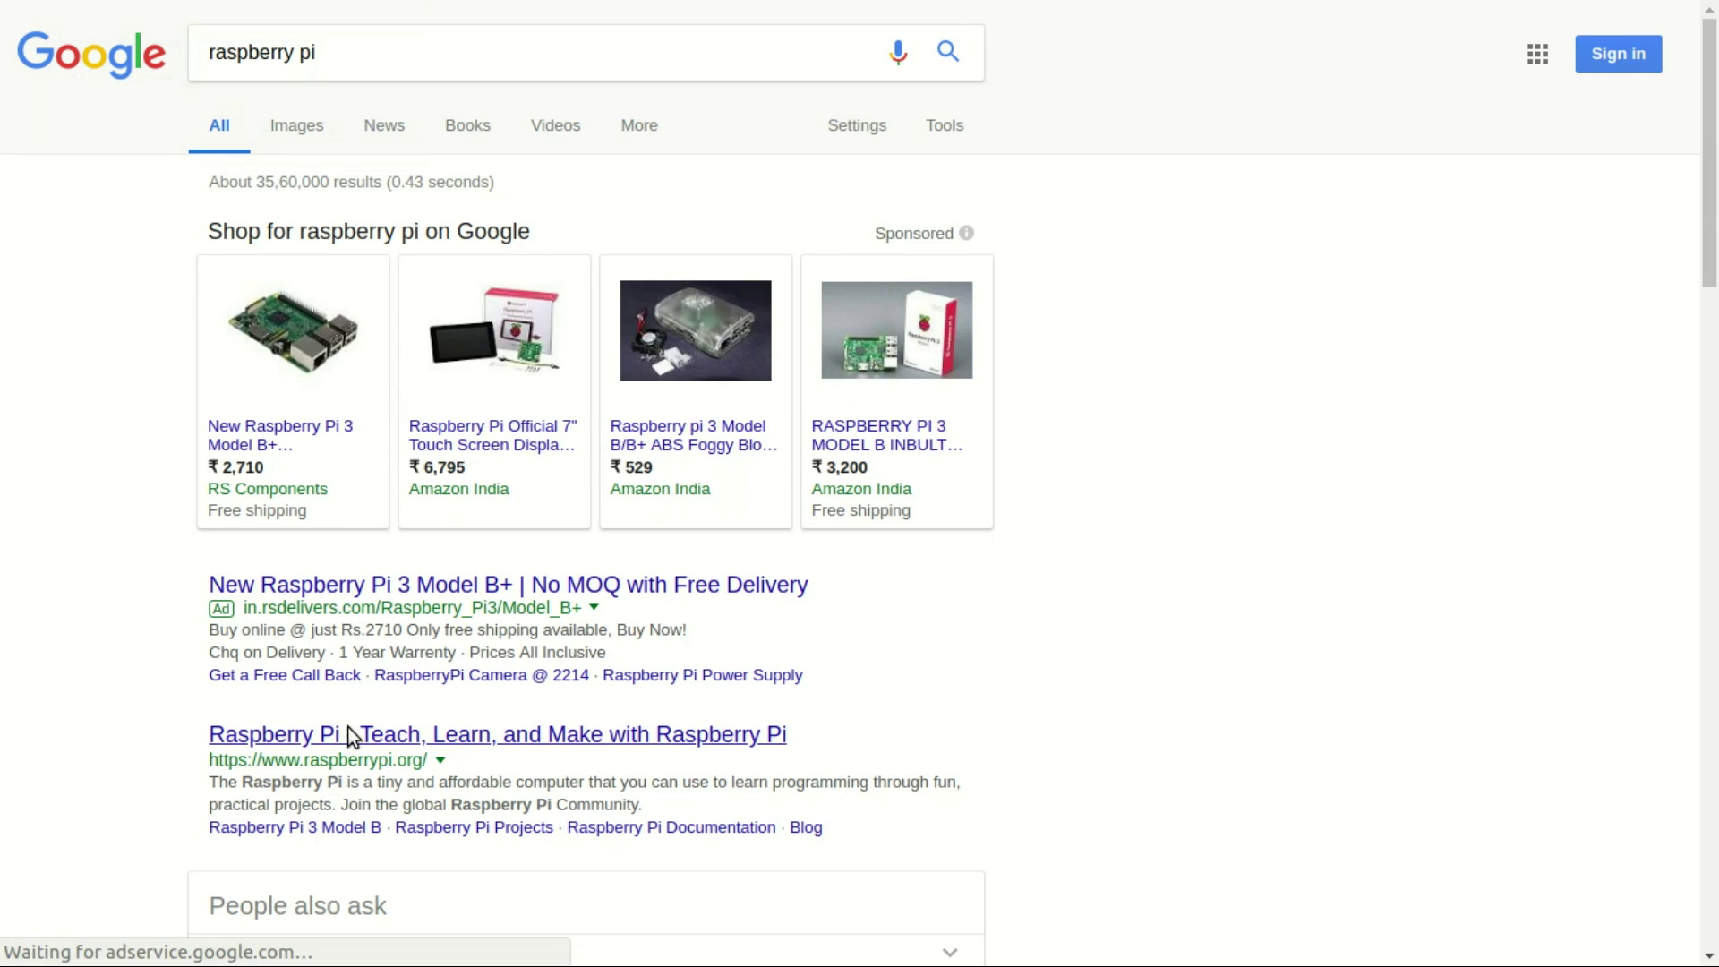
Open the Raspberry Pi site's Help page.
click(951, 50)
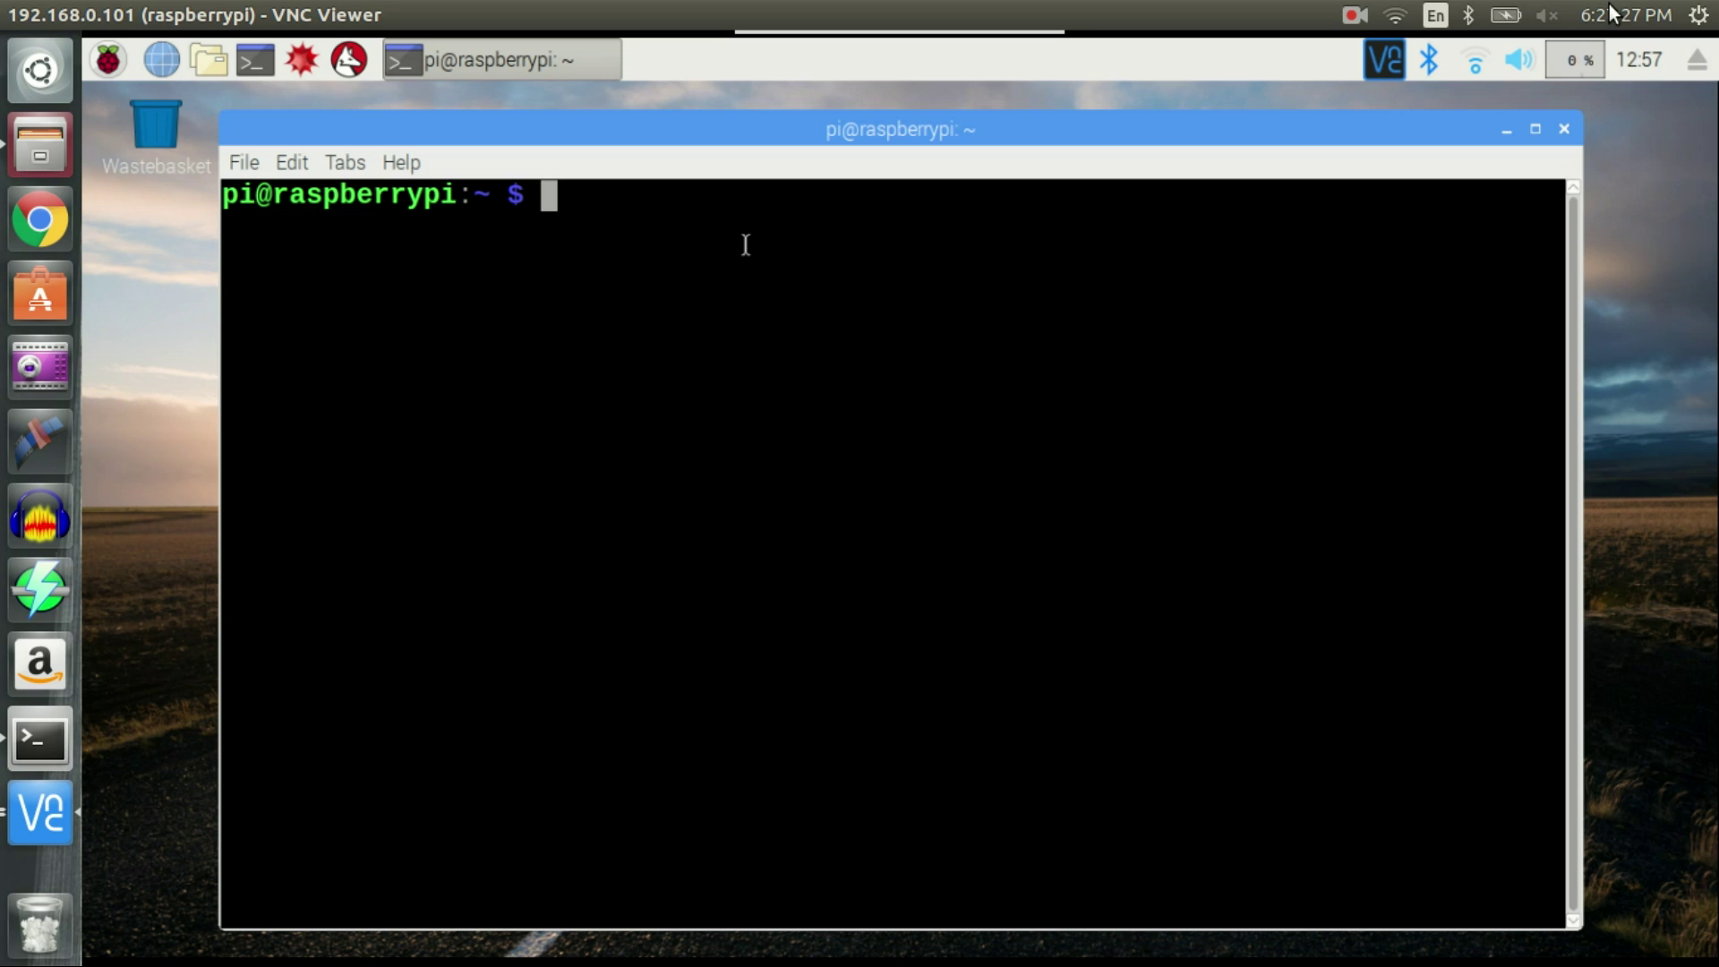
text(sudo apt-get update)
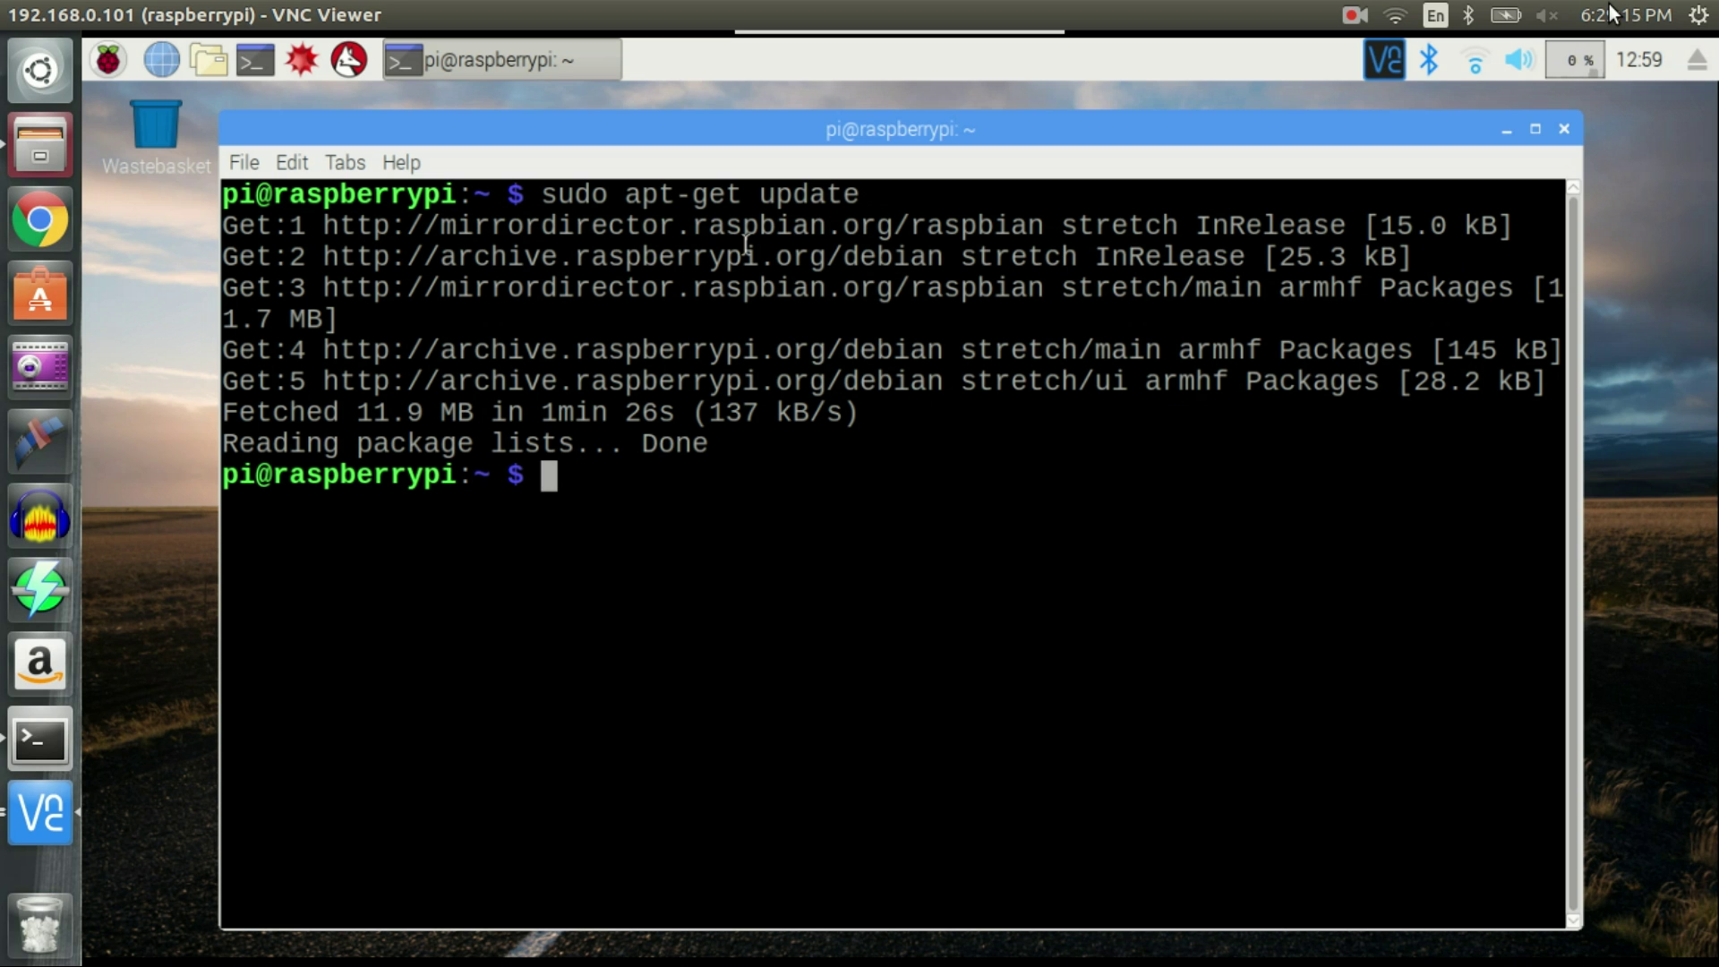
text(sudo apt-get upgrade)
Run sudo apt-get upgrade, confirming with y, then sudo apt-get install hostapd bridge-utils.
key(Return)
text(ypi:~ $ )
text(sudo apt-get install hostapd bridge-utils)
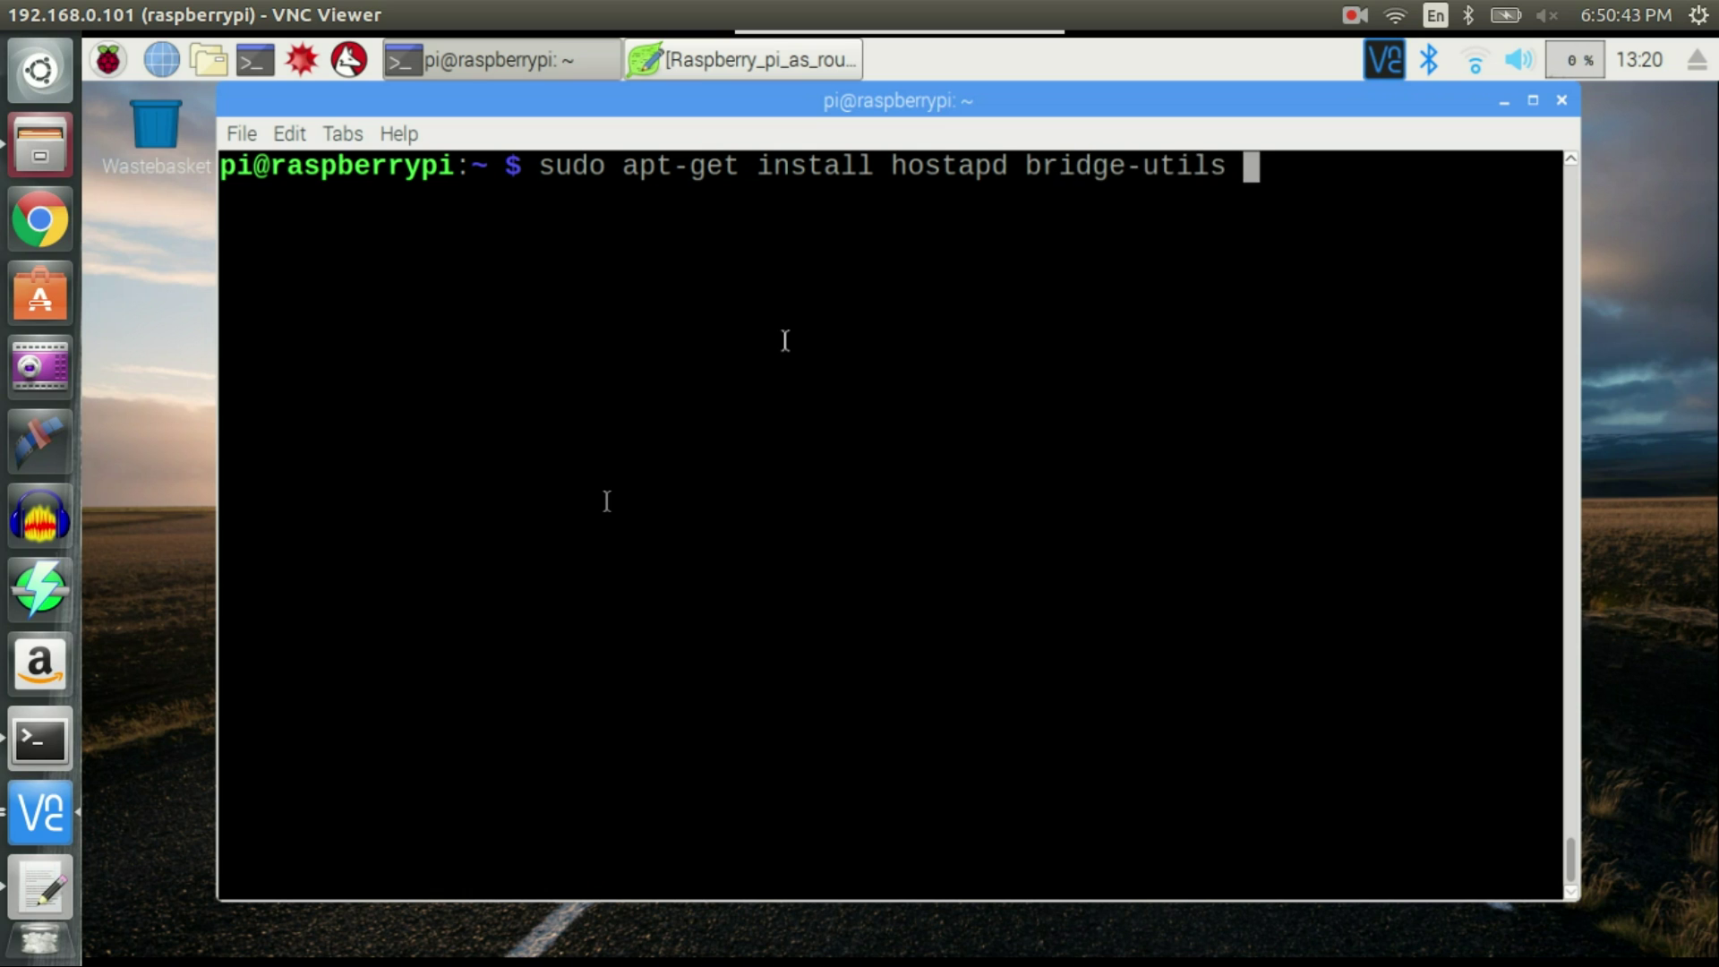
key(Return)
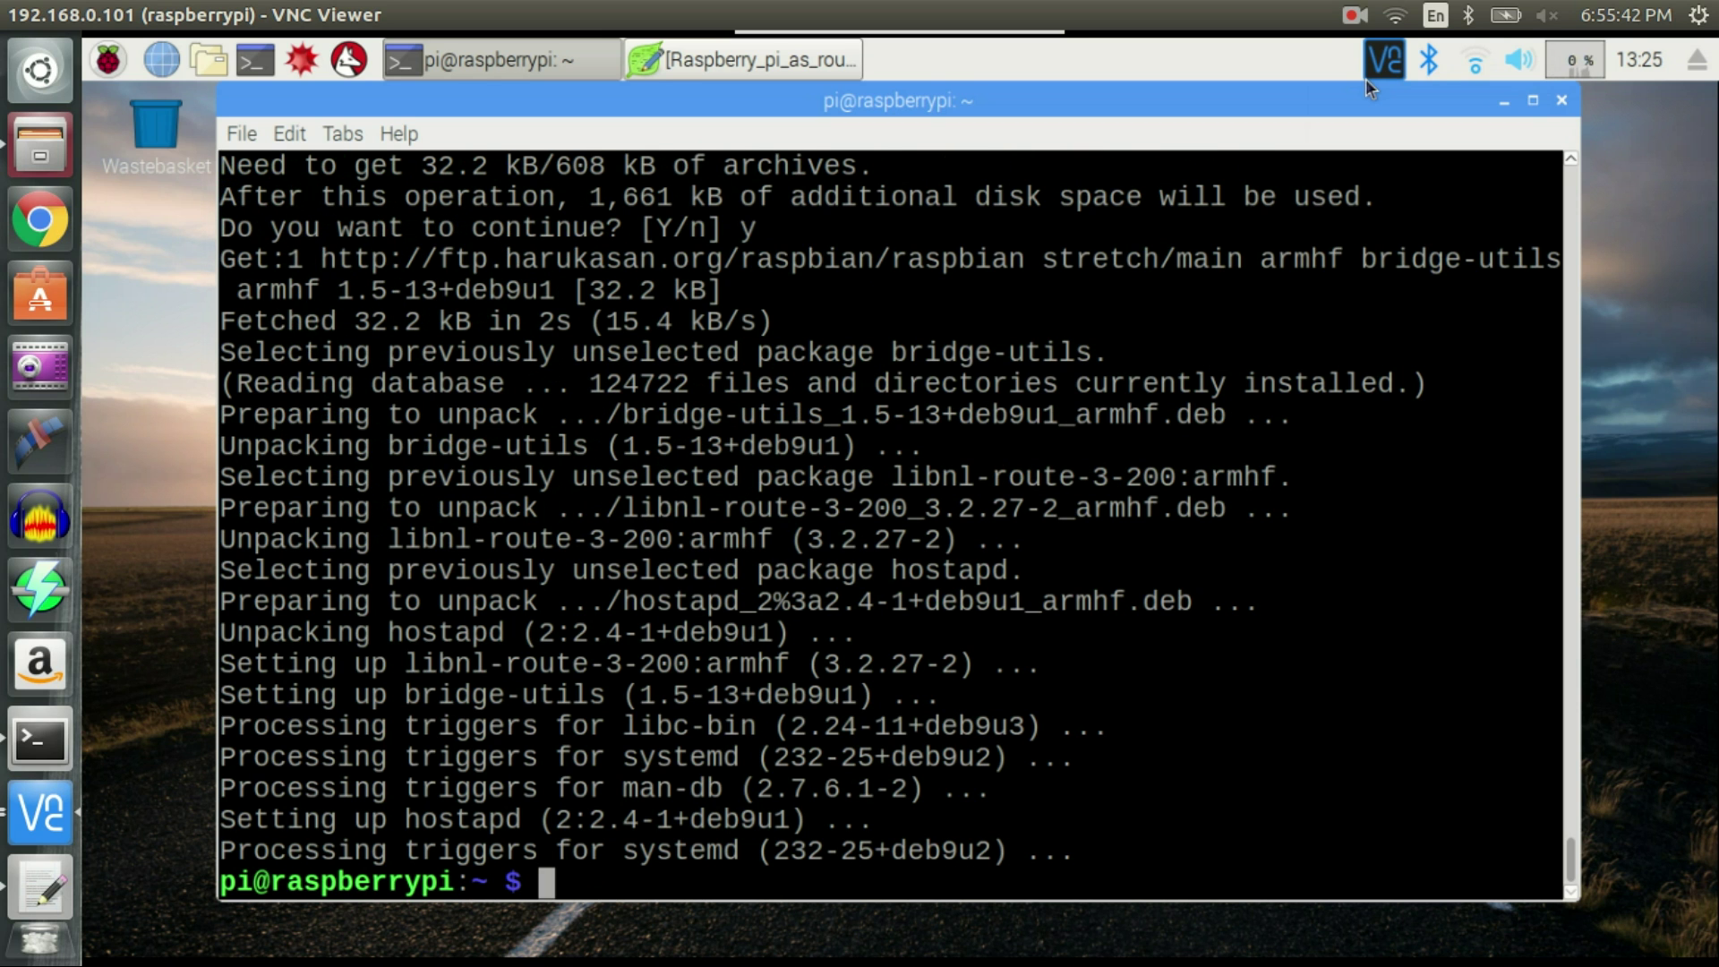
text(clear)
Clear the screen, stop hostapd, and open /etc/dhcpcd.conf at its end for denyinterfaces wlan0 and eth0.
key(Return)
text(sudo systemctl stop hostapd)
key(Return)
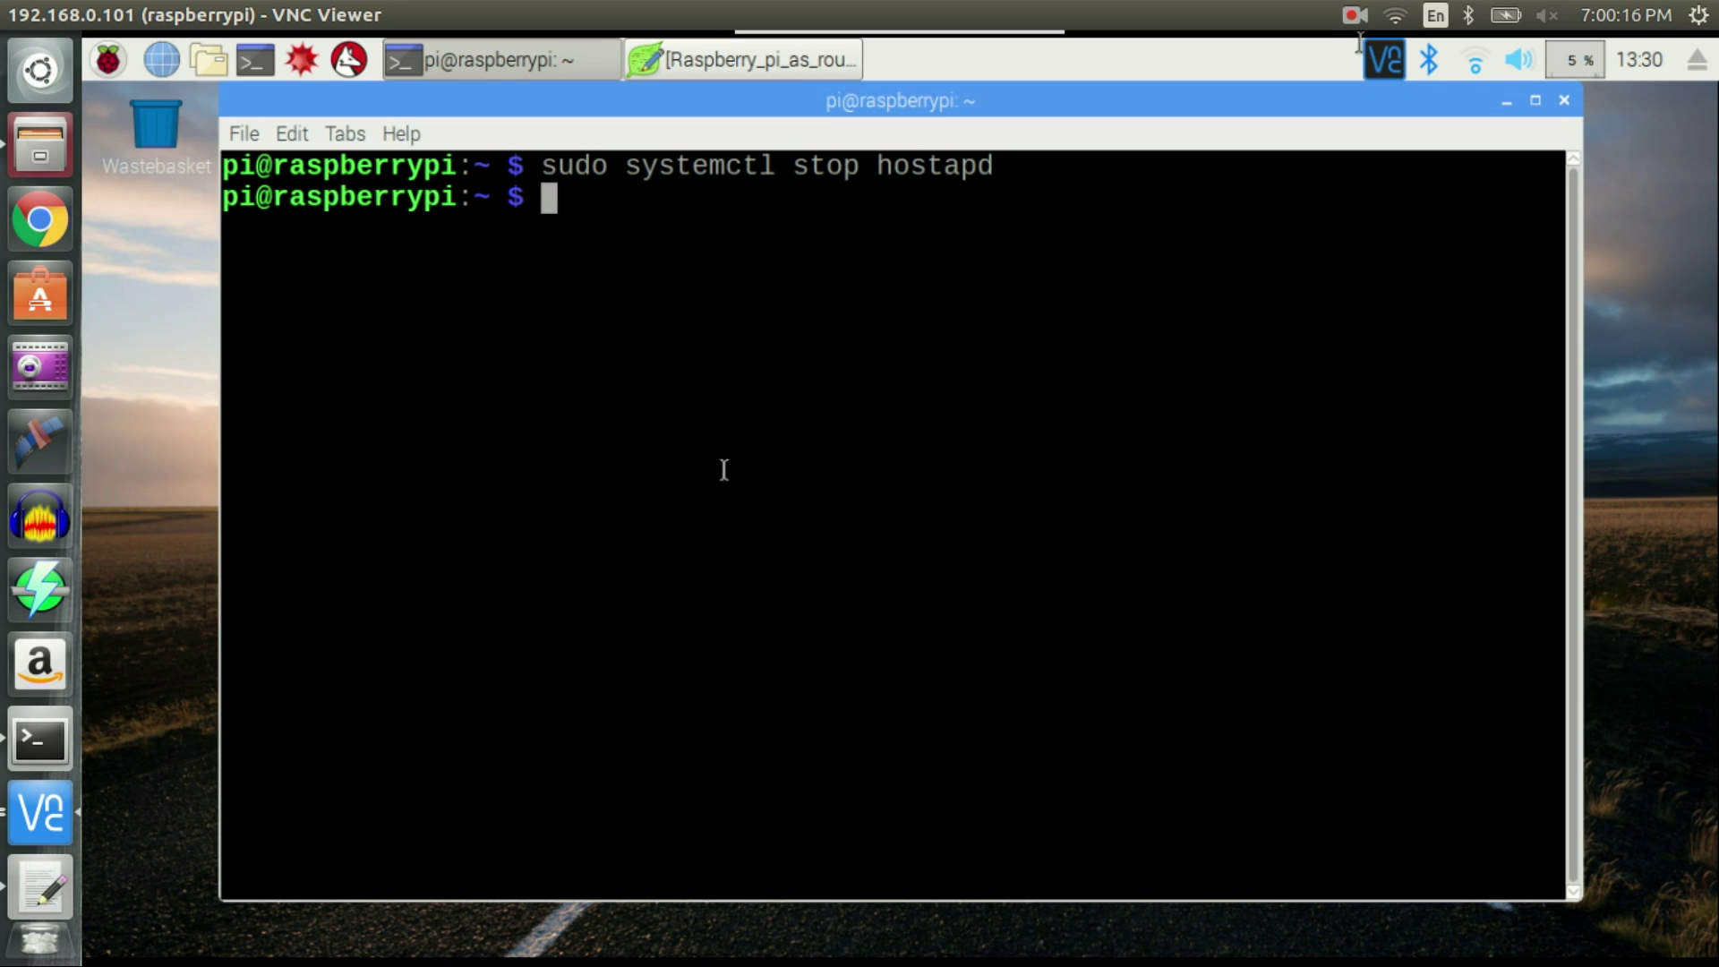
text(sudo nano /etc/dhcpcd.conf)
key(Return)
key(Page_Down)
key(Page_Down)
key(Page_Down)
key(Page_Down)
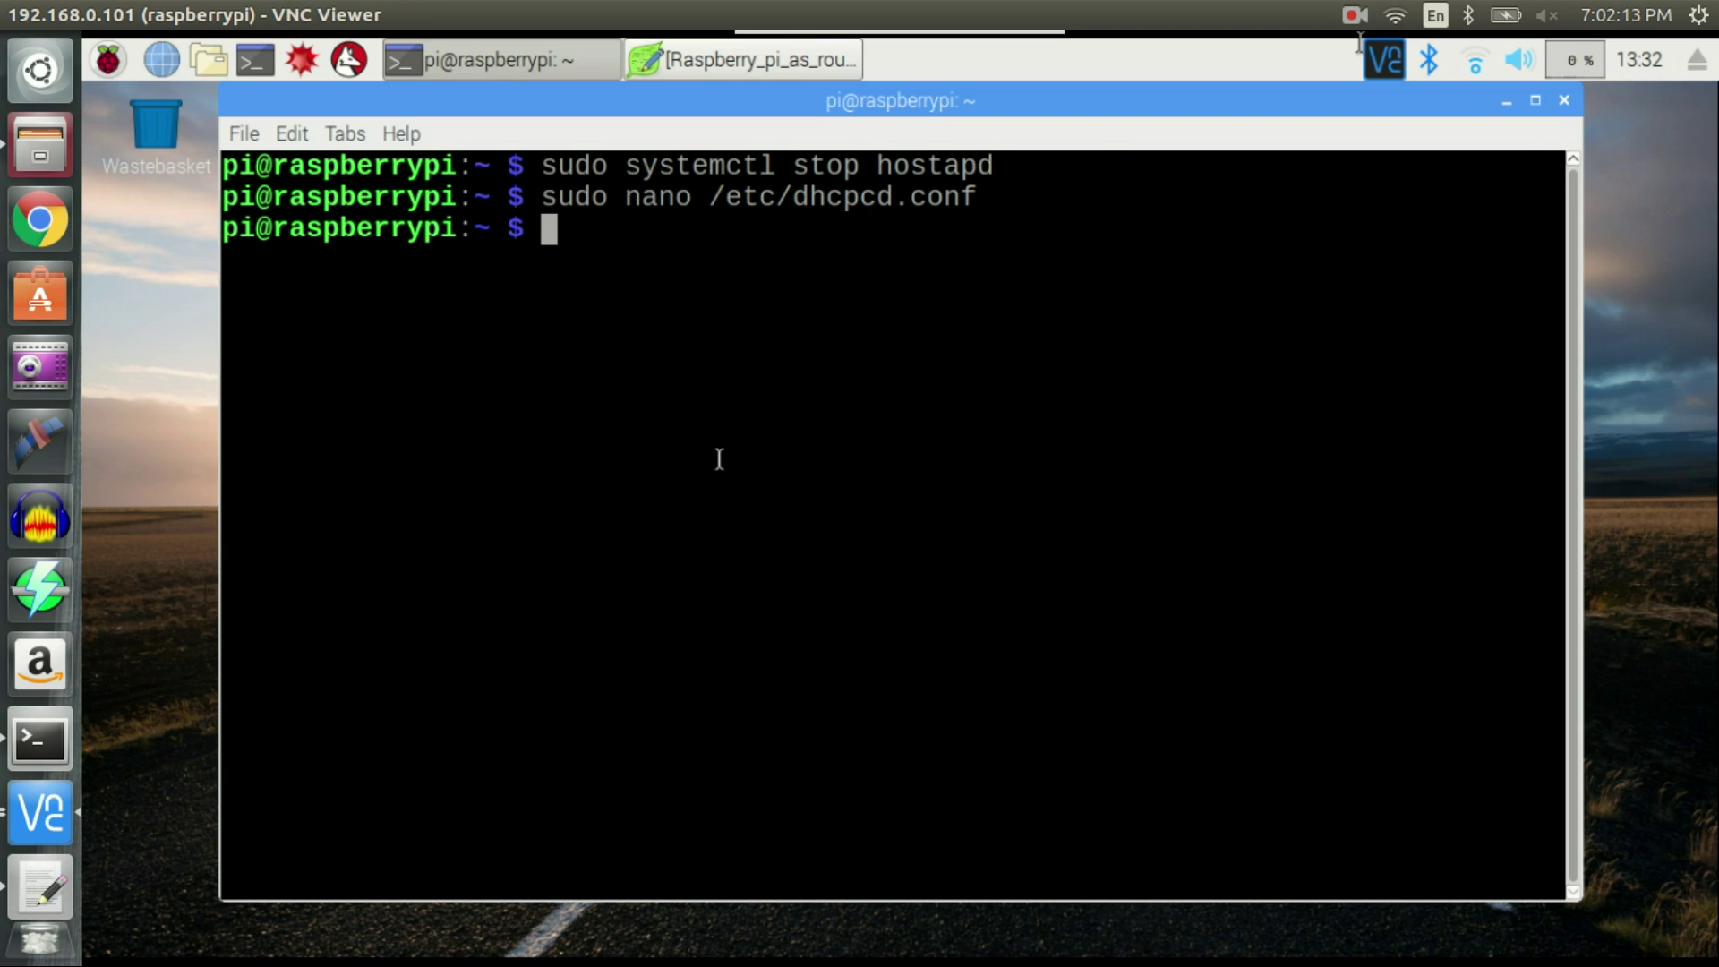
text(sudo brctl addbr br)
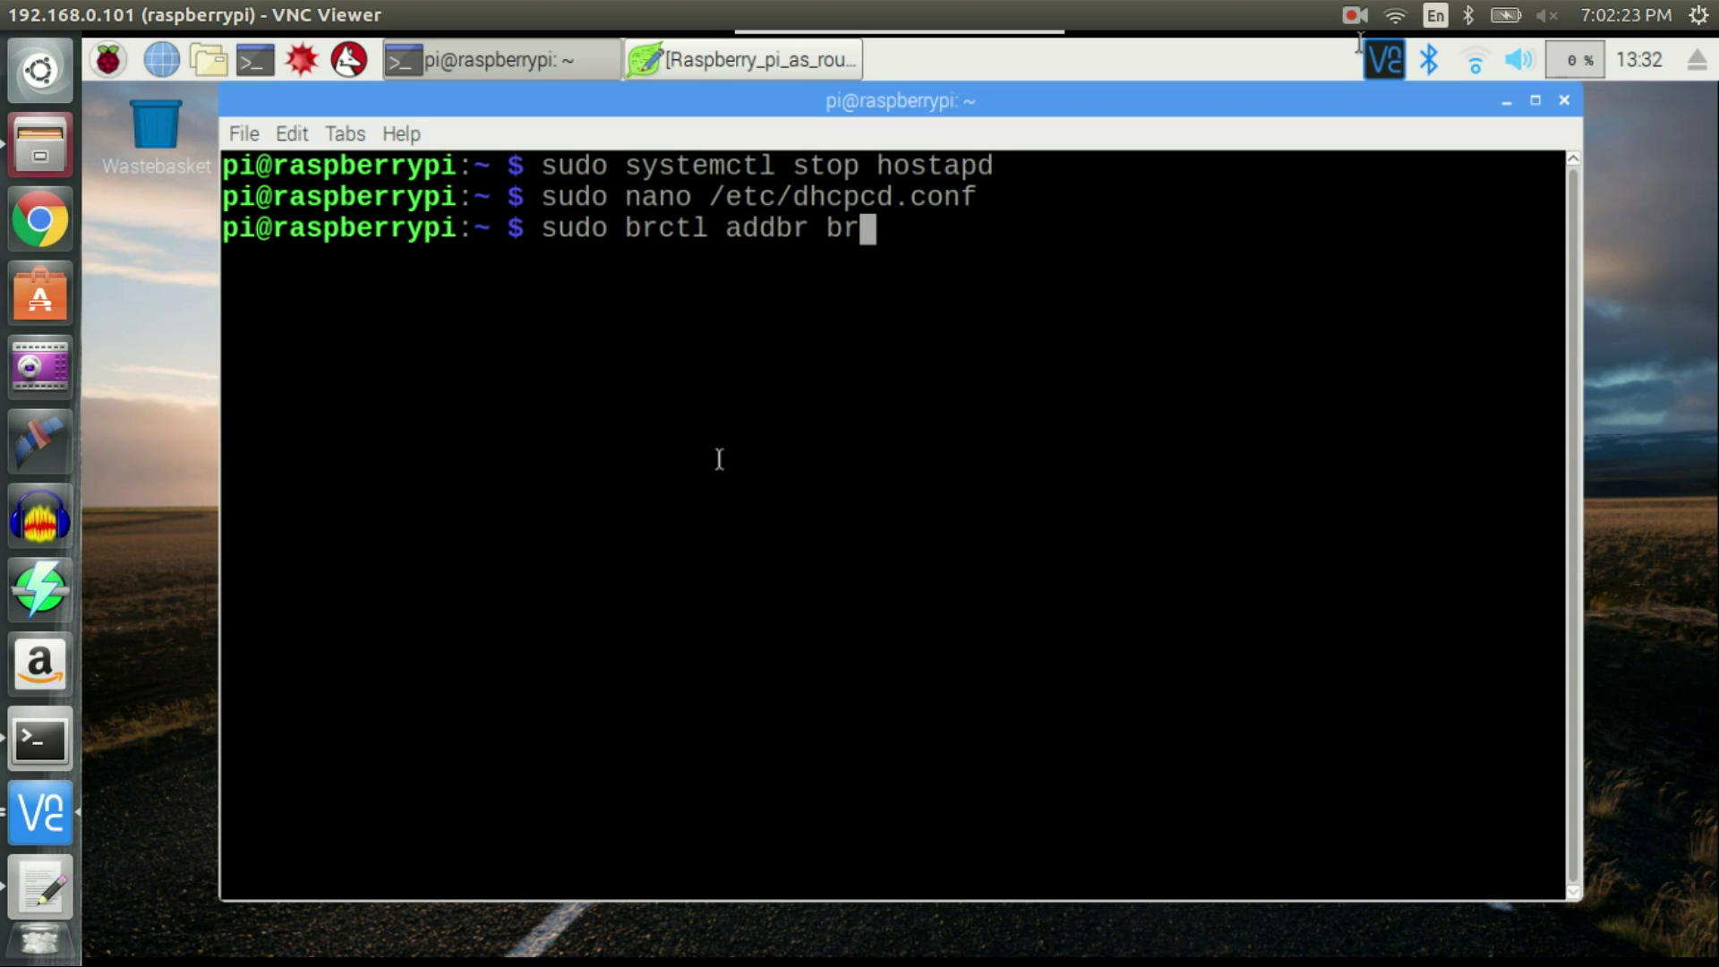
text(0)
Create bridge br0 with brctl, add eth0 to it, and edit /etc/network/interfaces in nano.
key(Return)
text(sudo brctl addif br0 eth0)
key(Return)
text(sudo nano /etc/network/interfaces)
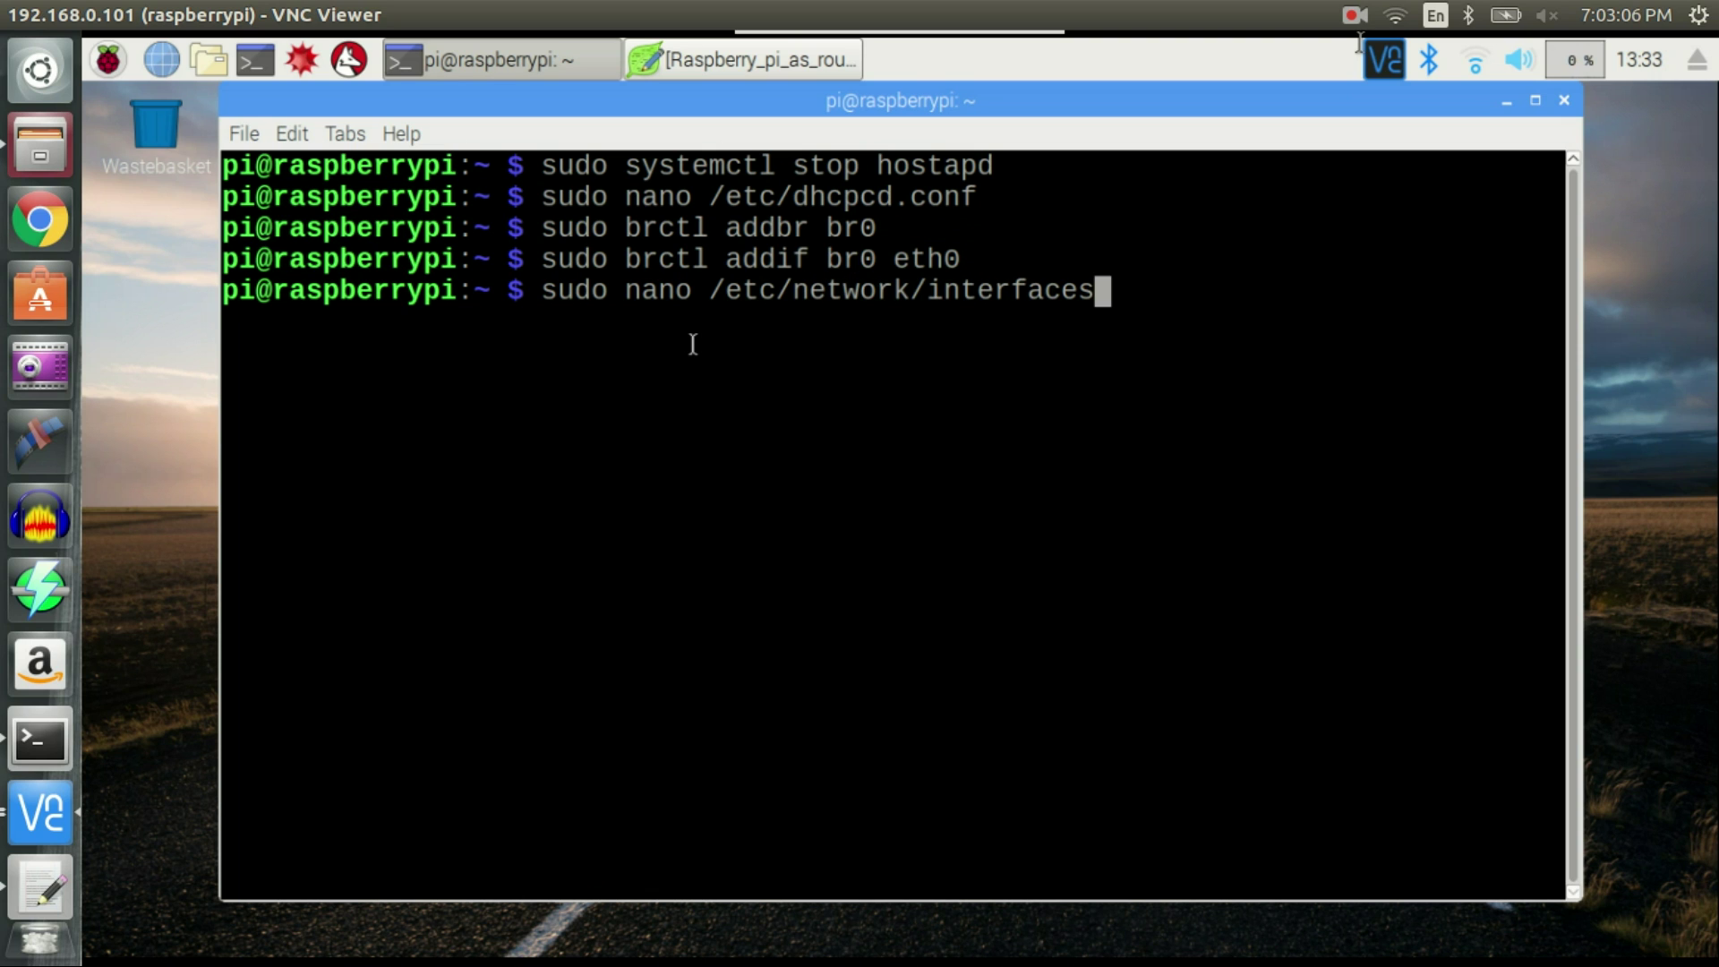
key(Return)
text(allow-hotplug wlan0 iface wlan0 inet manual  auto br0 iface br0 inet dhcp bridge_ports eth0 wlan0)
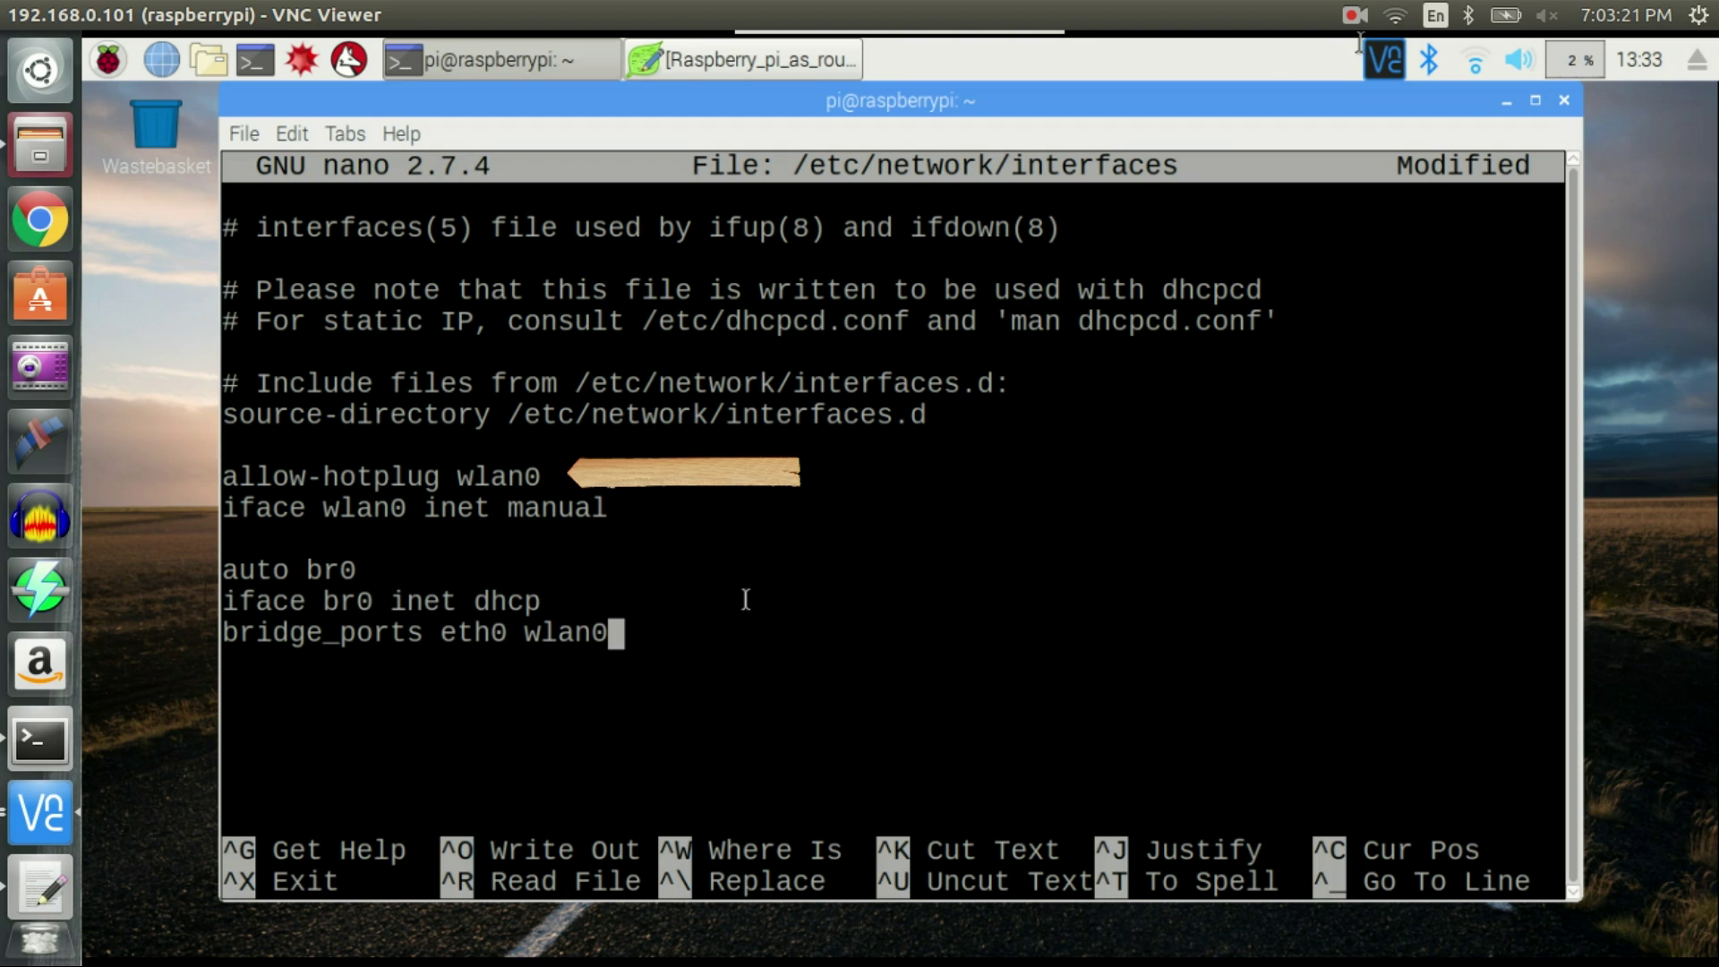
Finish the br0 bridge_ports entry for eth0 and wlan0, then save /etc/network/interfaces and exit nano.
key(Return)
key(ctrl+x)
key(y)
key(Return)
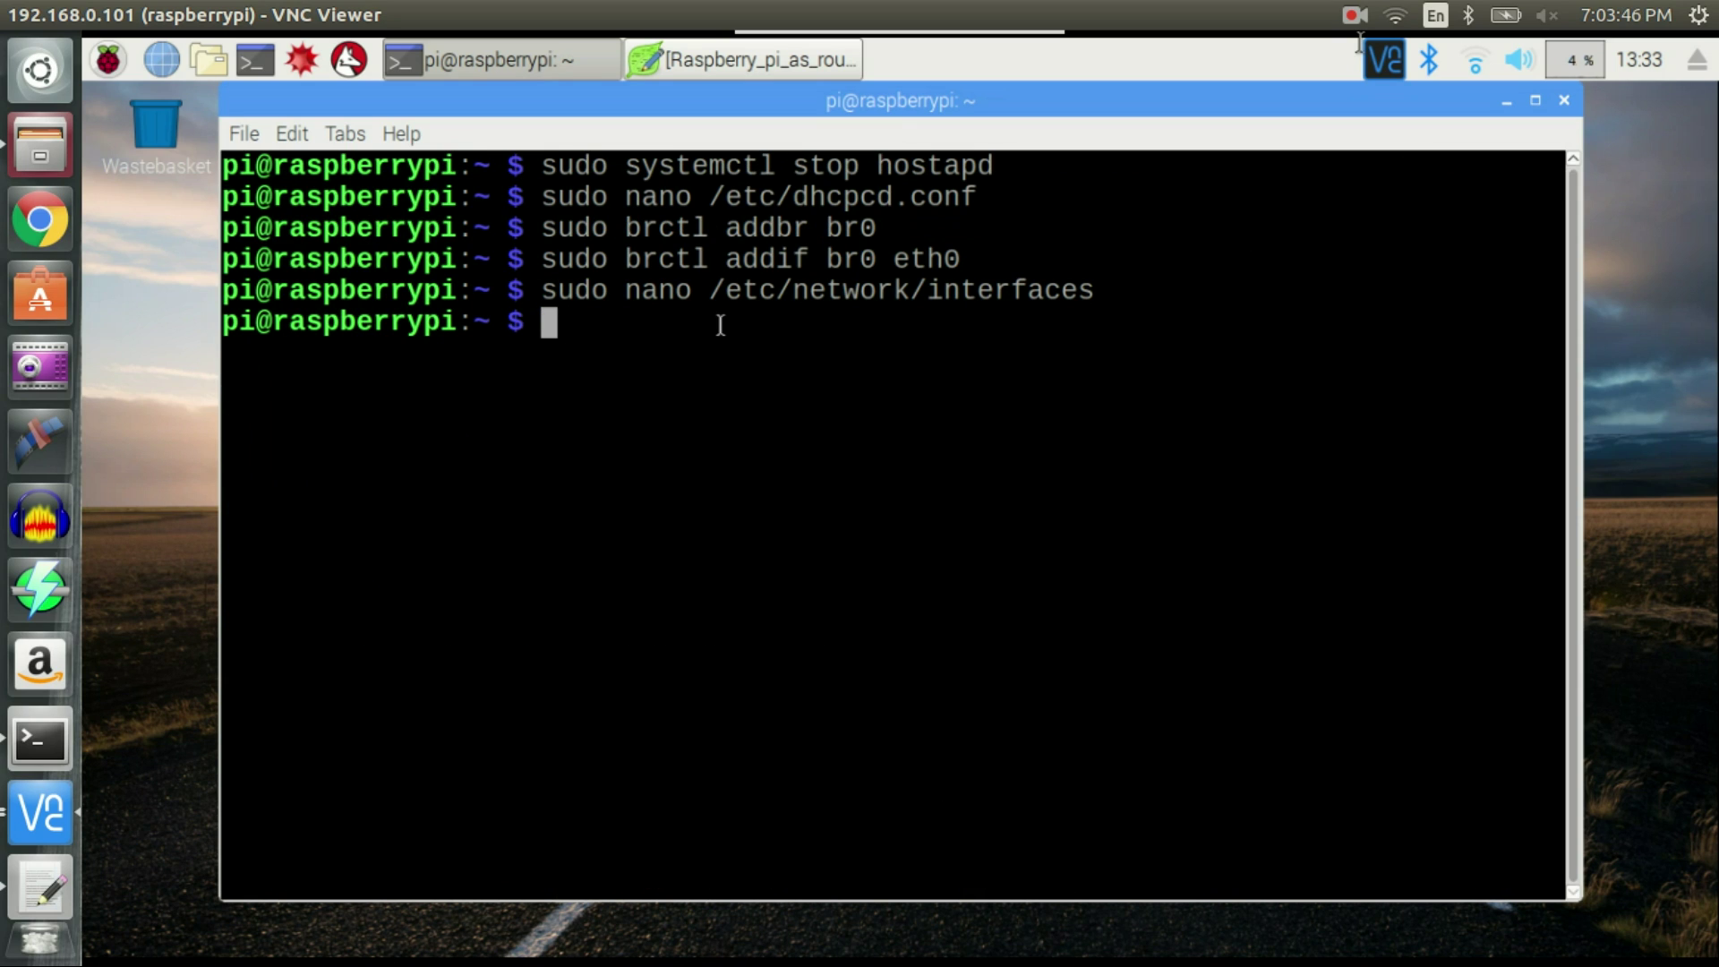
text(sudo nano /etc/hostapd/hostapd.conf)
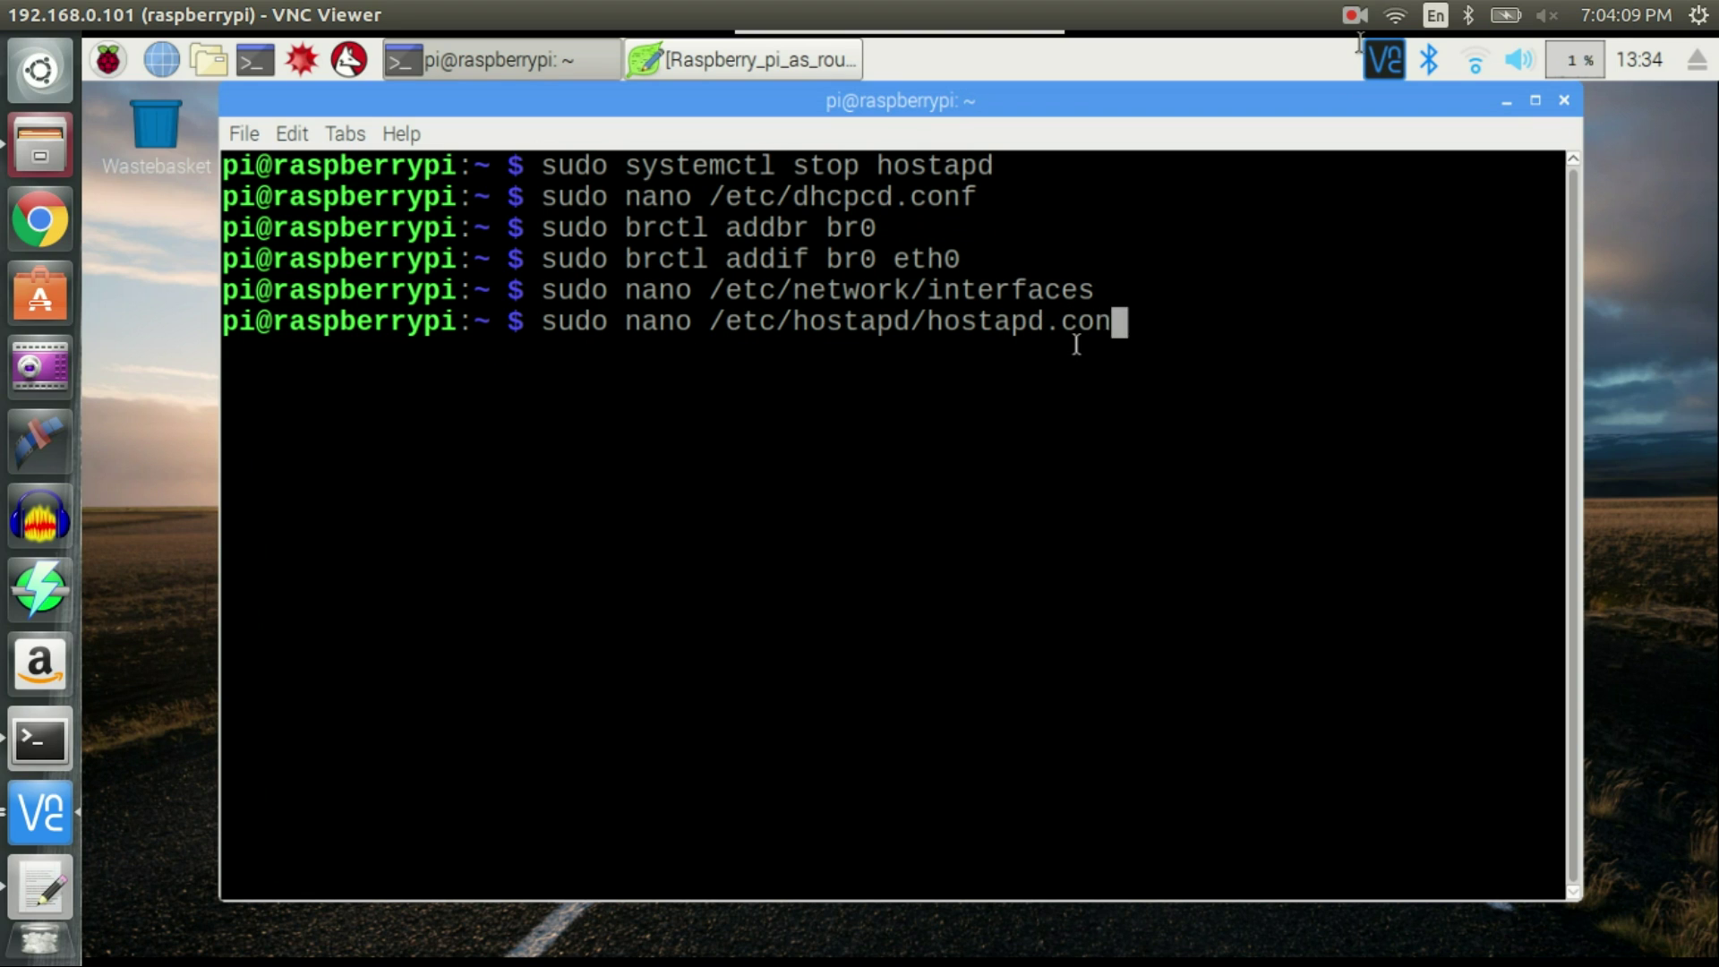